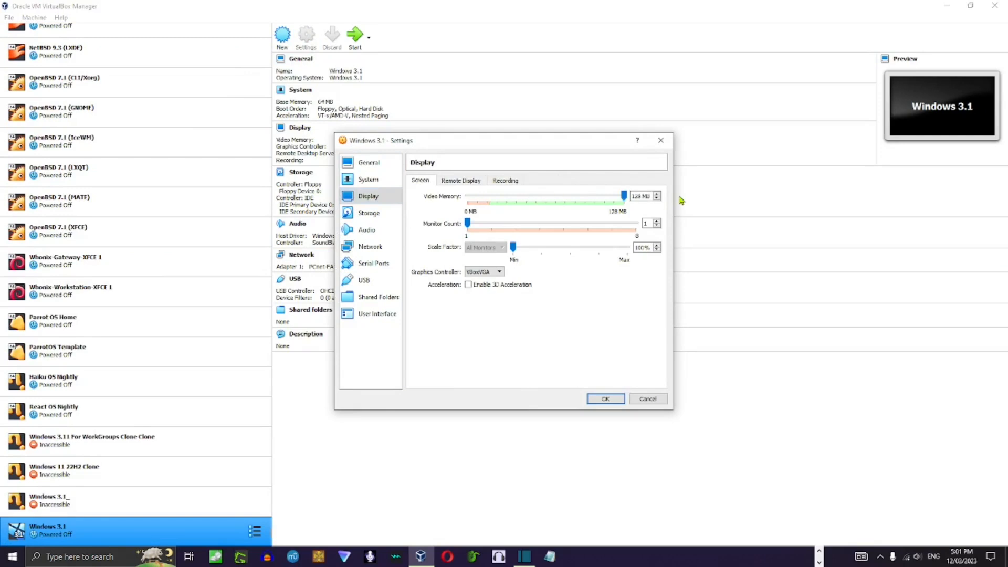
# Toggle the I/O APIC and UTC hardware clock options in the system settings, and enable PAE/NX for the processor.
pyautogui.click(368, 179)
pyautogui.click(468, 293)
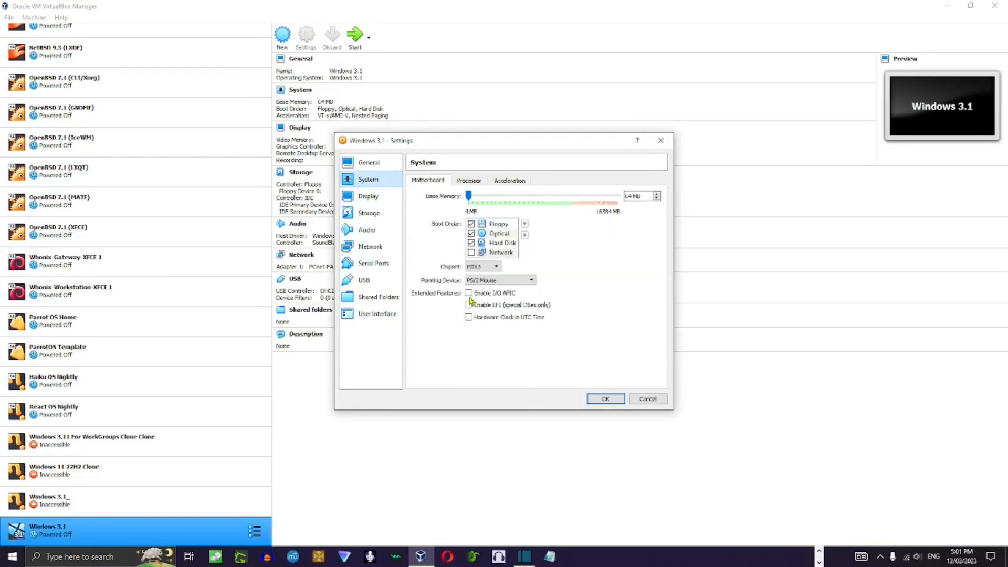
pyautogui.click(468, 317)
pyautogui.click(468, 182)
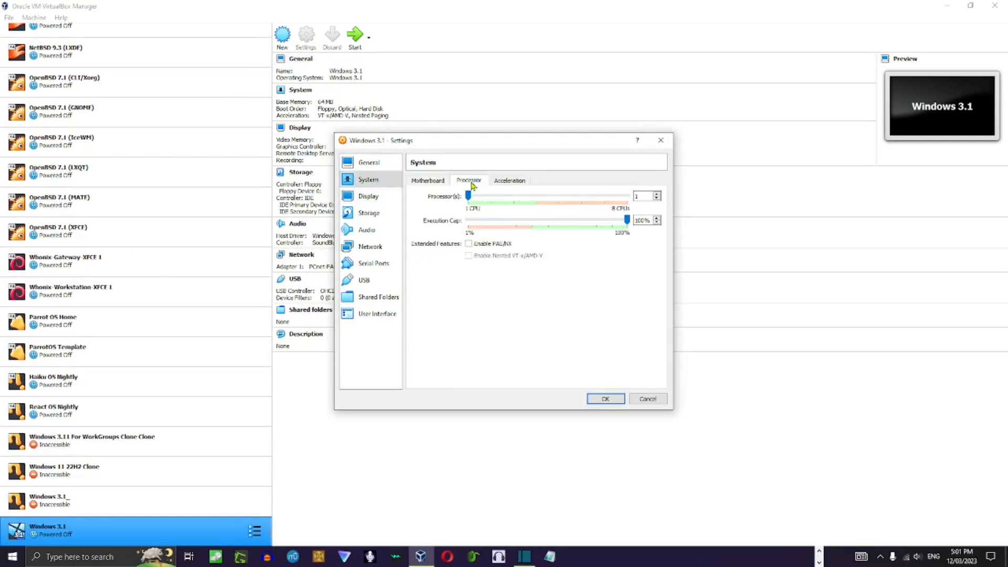
pyautogui.click(468, 243)
# Attach the Dos6.22 disk image from Downloads to the virtual machine's floppy drive and save the settings.
pyautogui.click(389, 214)
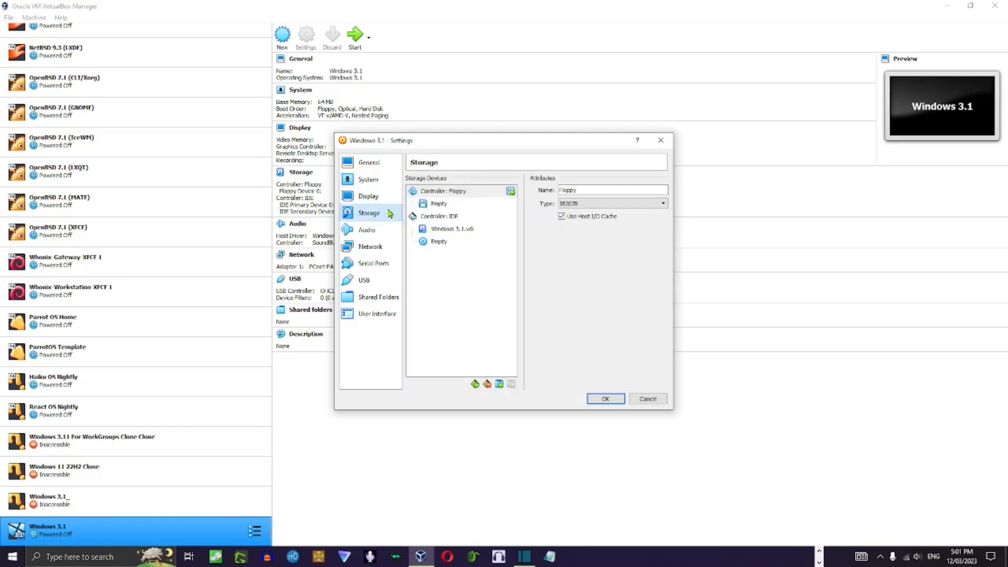
pyautogui.click(452, 205)
pyautogui.click(661, 191)
pyautogui.click(693, 214)
pyautogui.click(408, 306)
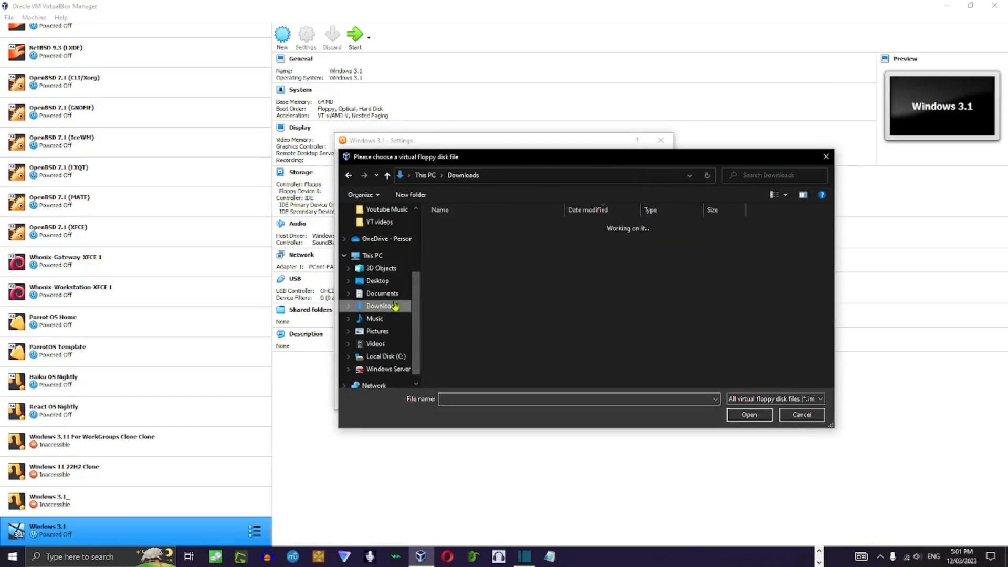
pyautogui.scroll(-1, 481, 360)
pyautogui.doubleClick(481, 360)
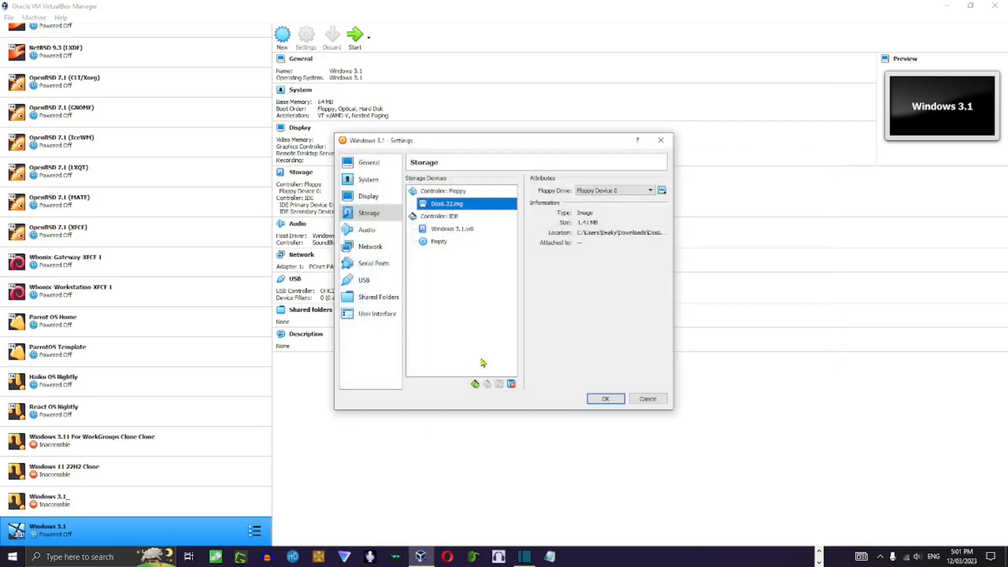
pyautogui.click(603, 401)
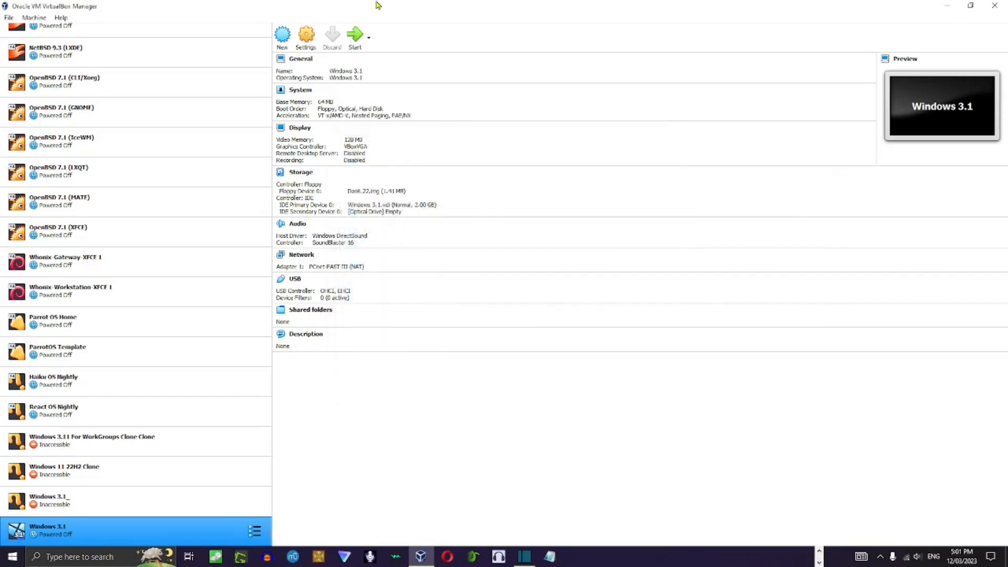
# Start the Windows 3.1 virtual machine without a start-up optical disk and maximize its window.
pyautogui.click(356, 36)
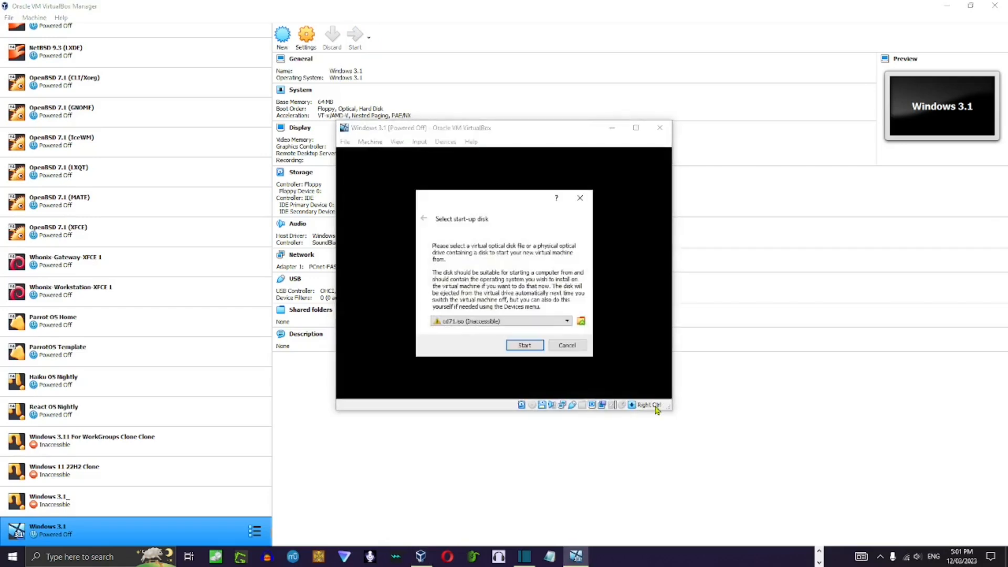
pyautogui.click(572, 347)
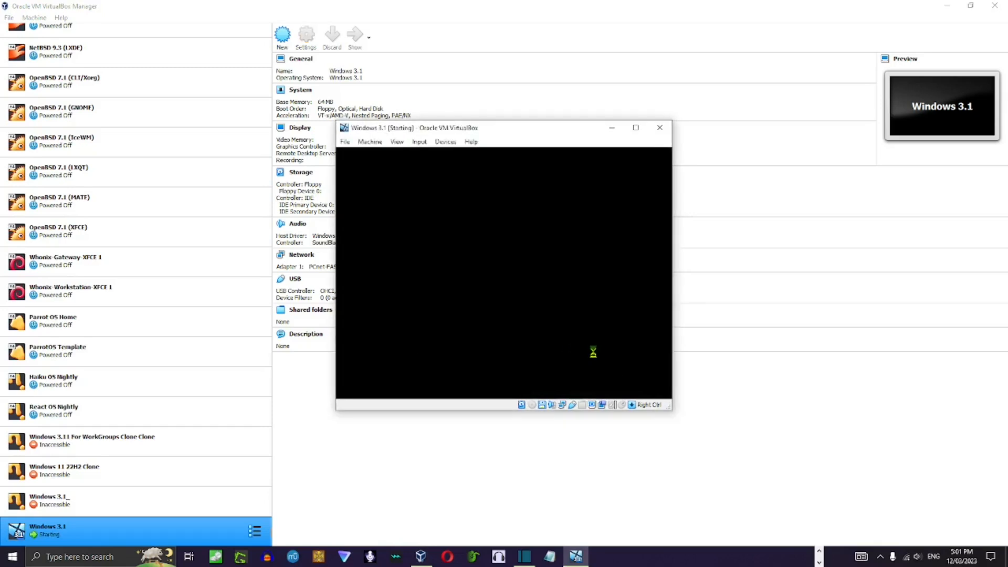
pyautogui.click(641, 129)
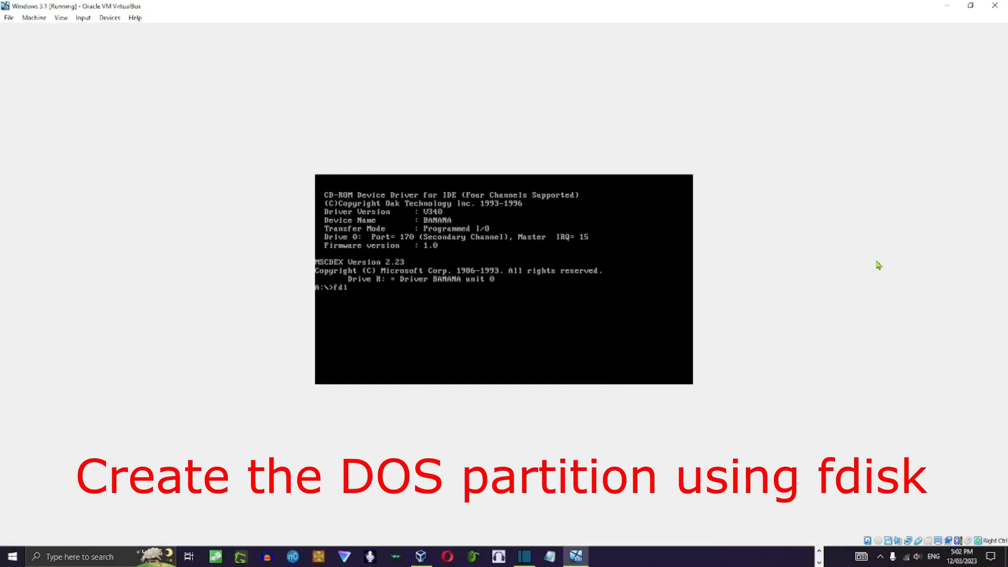
# Run fdisk to create an active primary DOS partition at the maximum available size, and restart the machine.
pyautogui.write('sk')
pyautogui.press('Return')
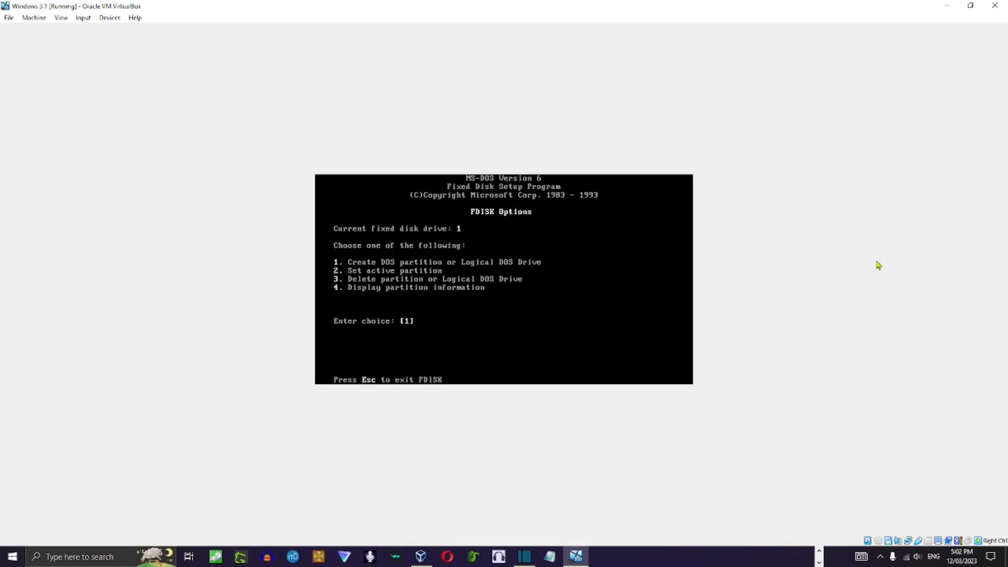
pyautogui.press('Return')
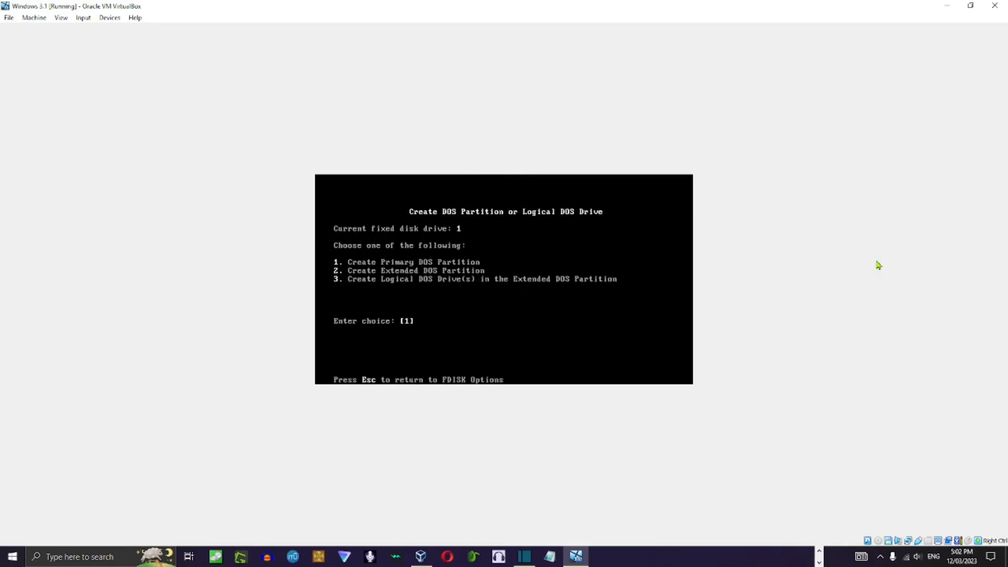
pyautogui.press('Return')
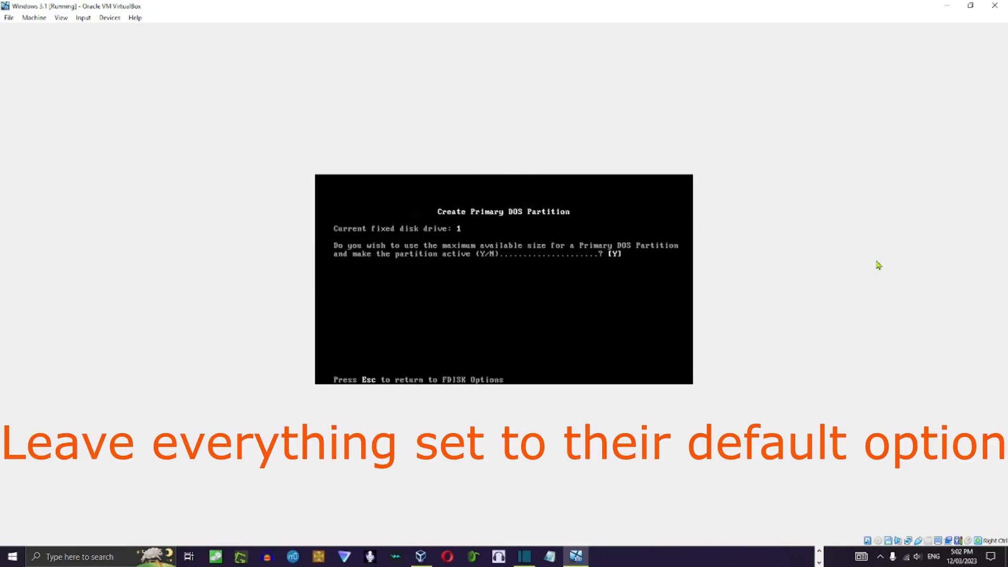
pyautogui.press('Return')
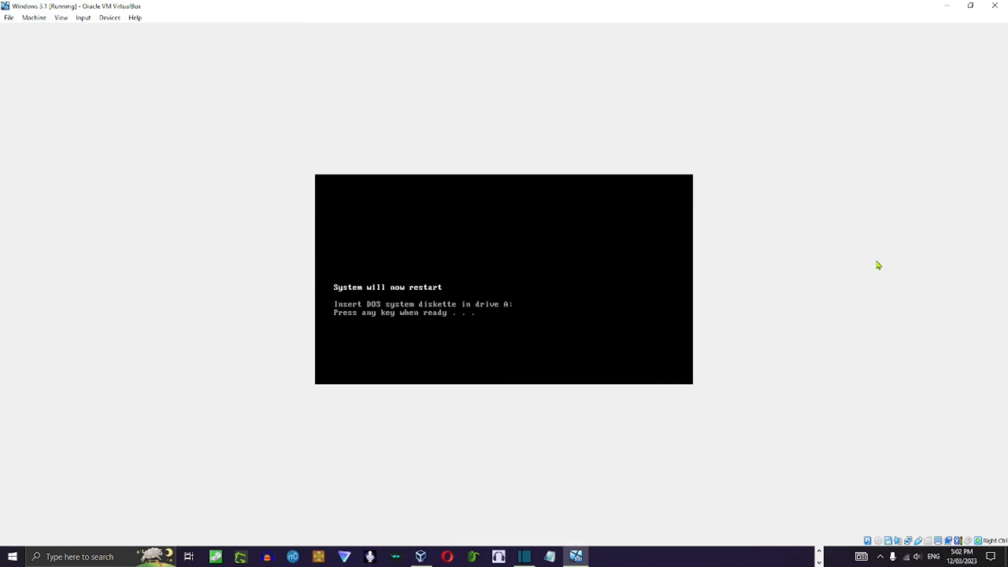
pyautogui.press('Return')
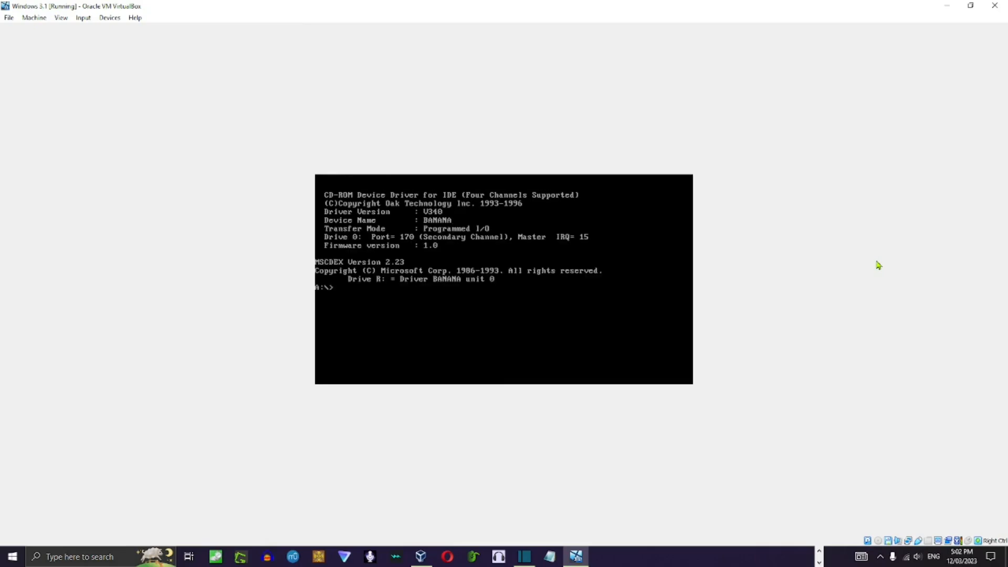
# Format drive C:, trying WINDOWS3.1 as the volume label and finally leaving the label blank.
pyautogui.write('format C:')
pyautogui.press('Return')
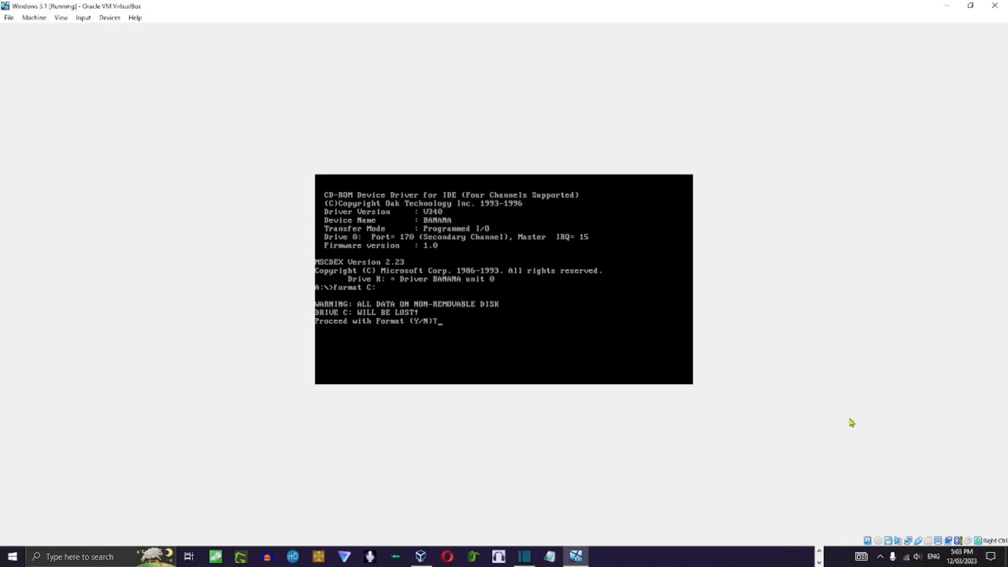
pyautogui.write('Y')
pyautogui.press('Return')
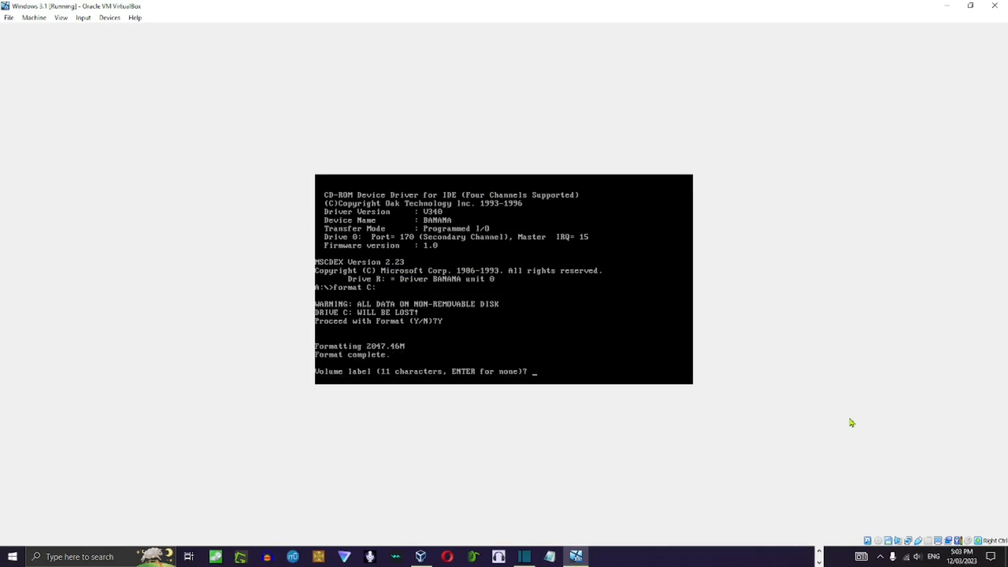
pyautogui.write('WINDOWS3.1')
pyautogui.press('Return')
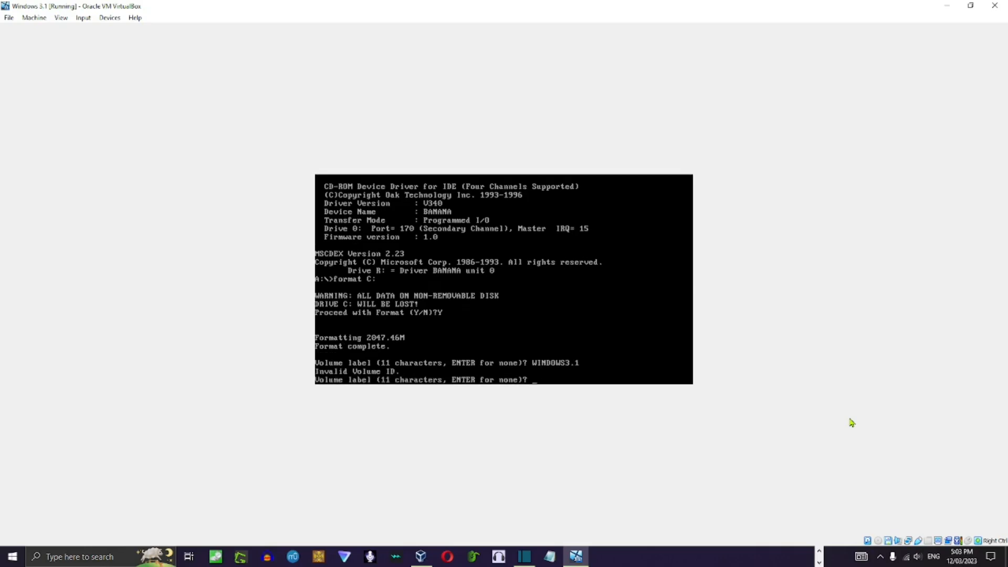
pyautogui.press('Return')
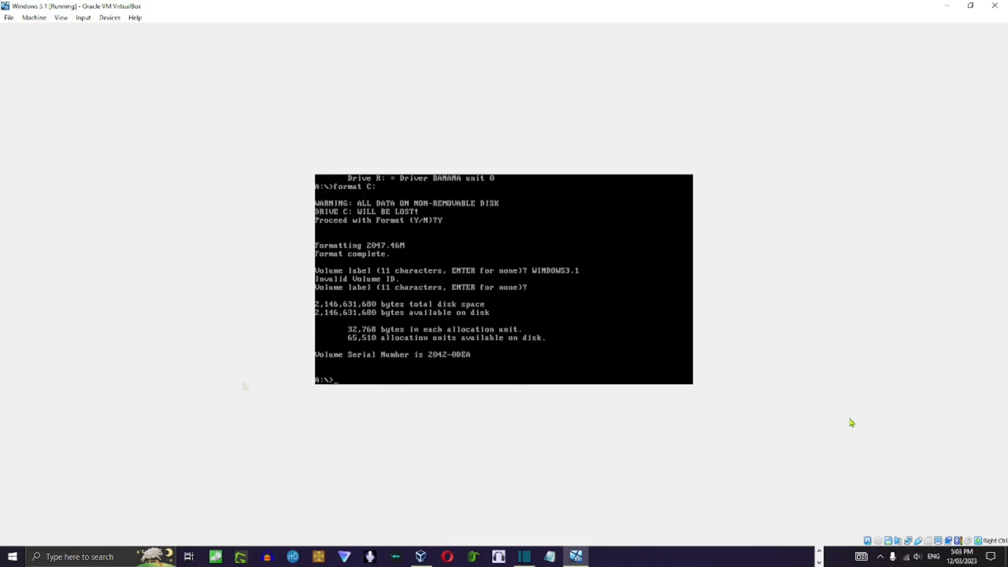
# Insert the Disk01 image from the Microsoft Windows 3.1 (3.10.103) (3.5) folder into the virtual floppy drive.
pyautogui.click(107, 18)
pyautogui.moveTo(163, 42)
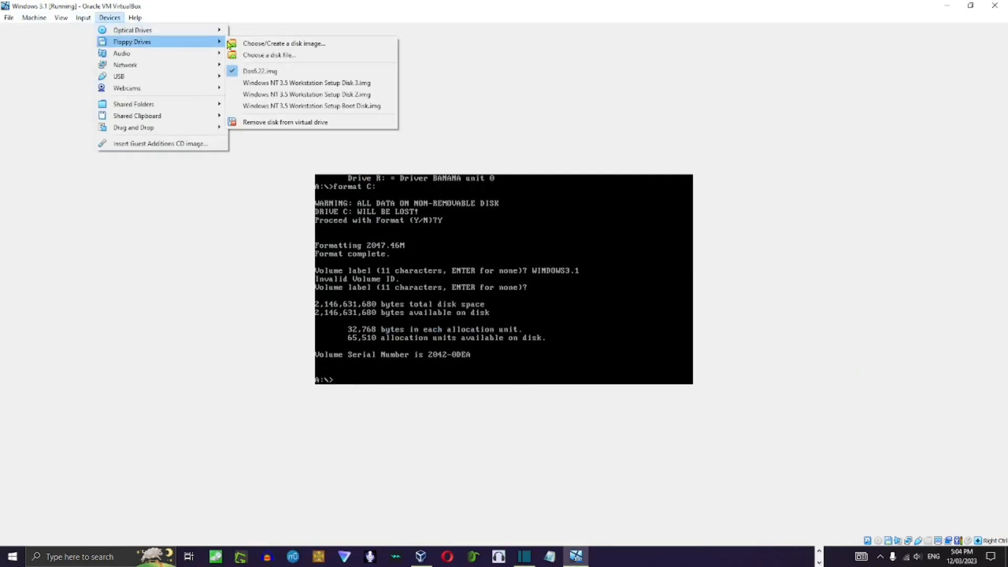
pyautogui.click(260, 56)
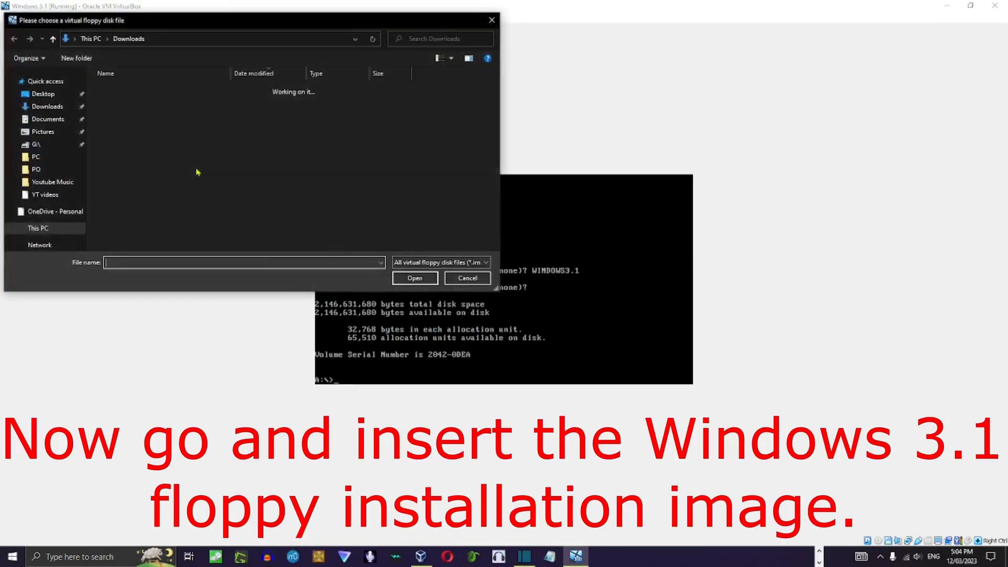
pyautogui.scroll(-3, 197, 118)
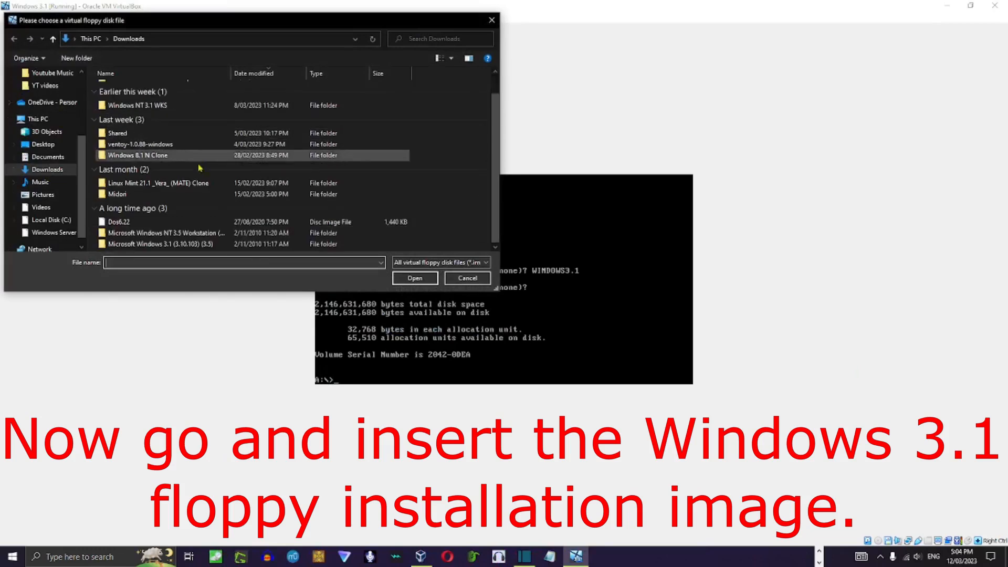
pyautogui.doubleClick(190, 245)
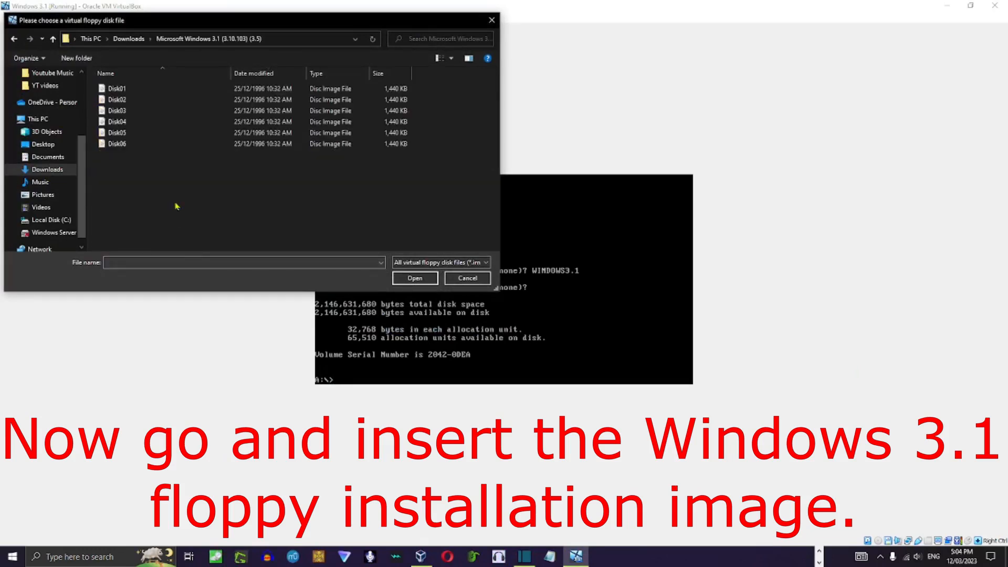
pyautogui.doubleClick(117, 89)
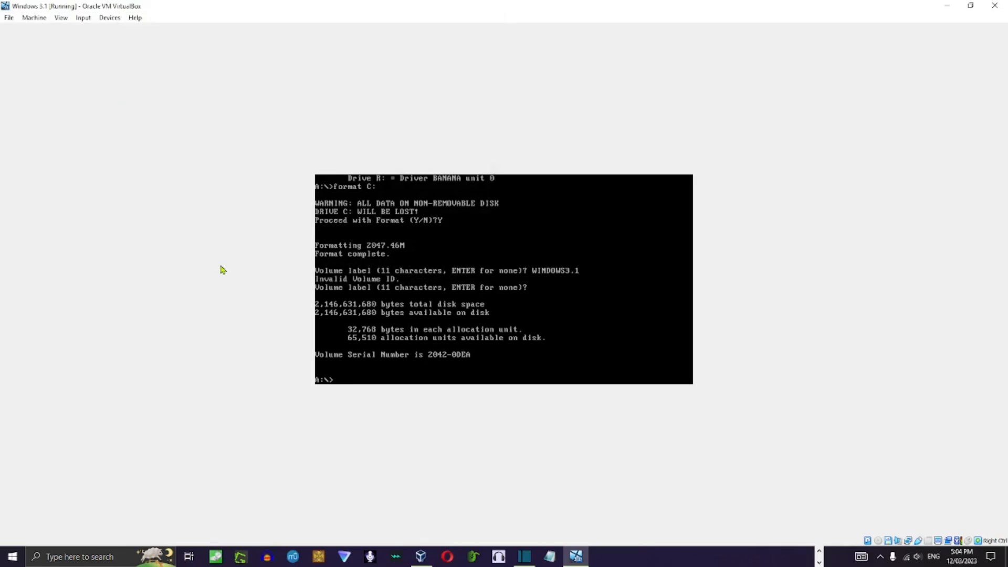
# Launch the Windows 3.1 Setup program from the floppy and begin the installation with Express Setup.
pyautogui.write('exe')
pyautogui.press('Return')
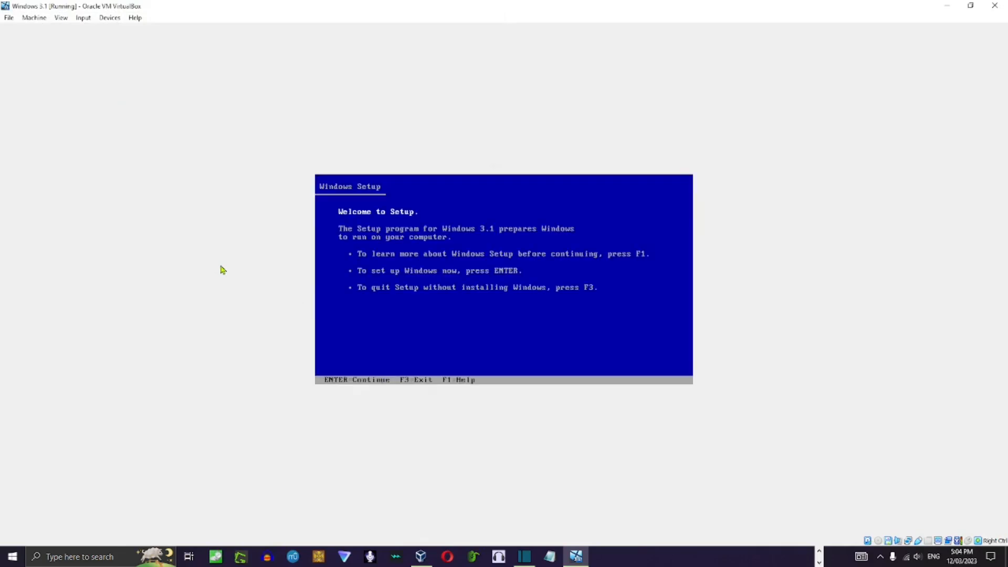
pyautogui.press('Return')
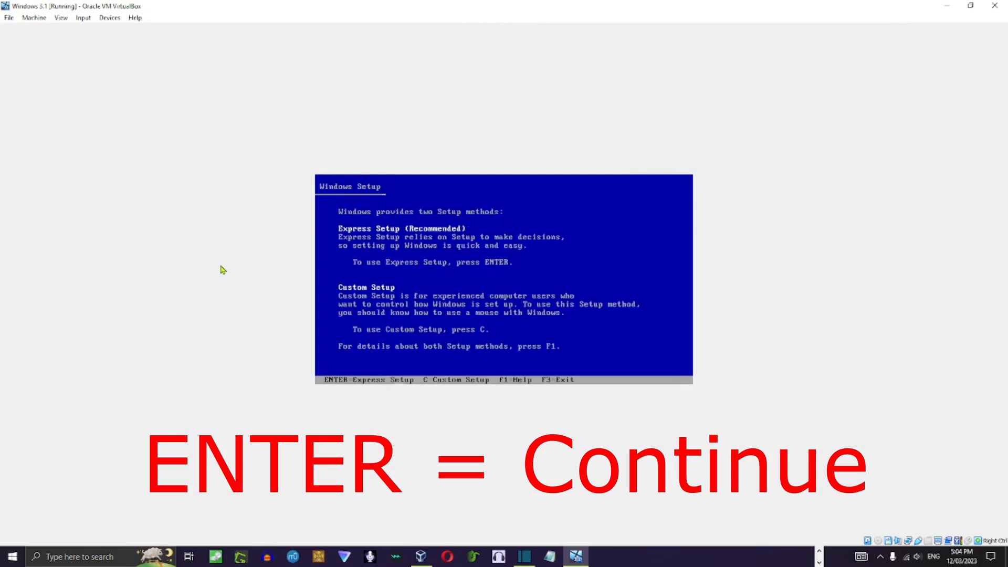
pyautogui.press('Return')
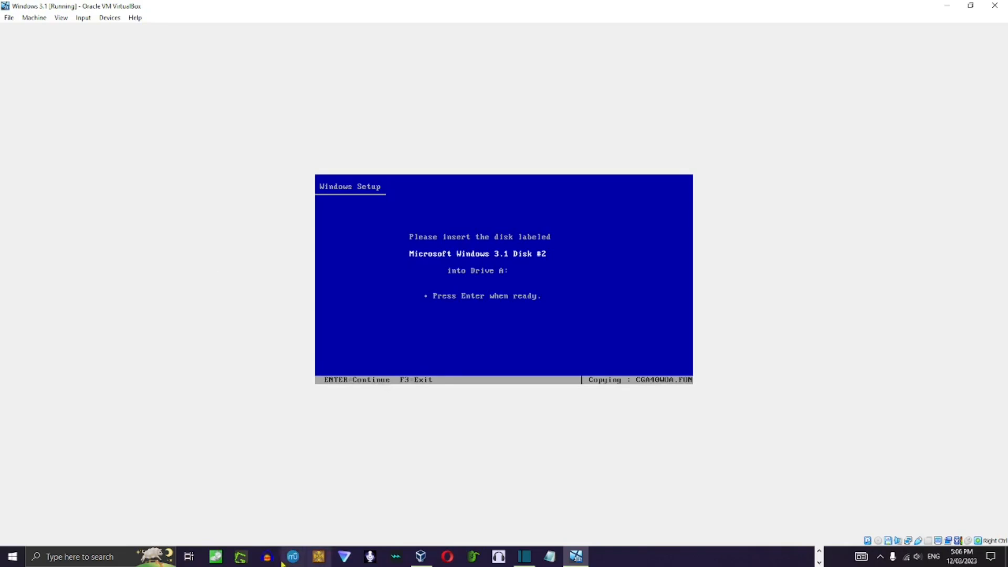
# Swap the virtual floppy to the Disk02 image and continue the Windows installation.
pyautogui.click(121, 17)
pyautogui.moveTo(159, 44)
pyautogui.click(265, 55)
pyautogui.doubleClick(177, 103)
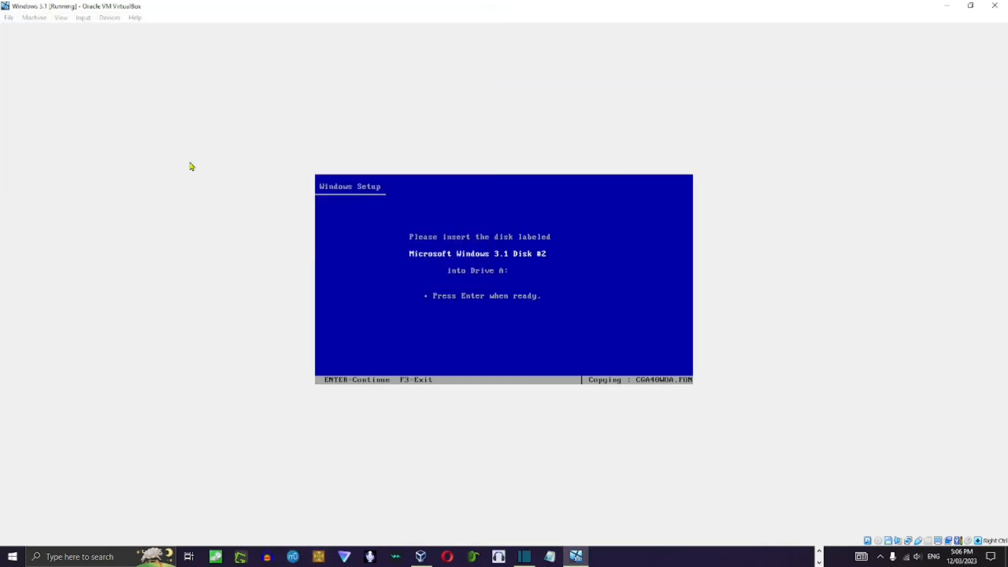
pyautogui.press('Return')
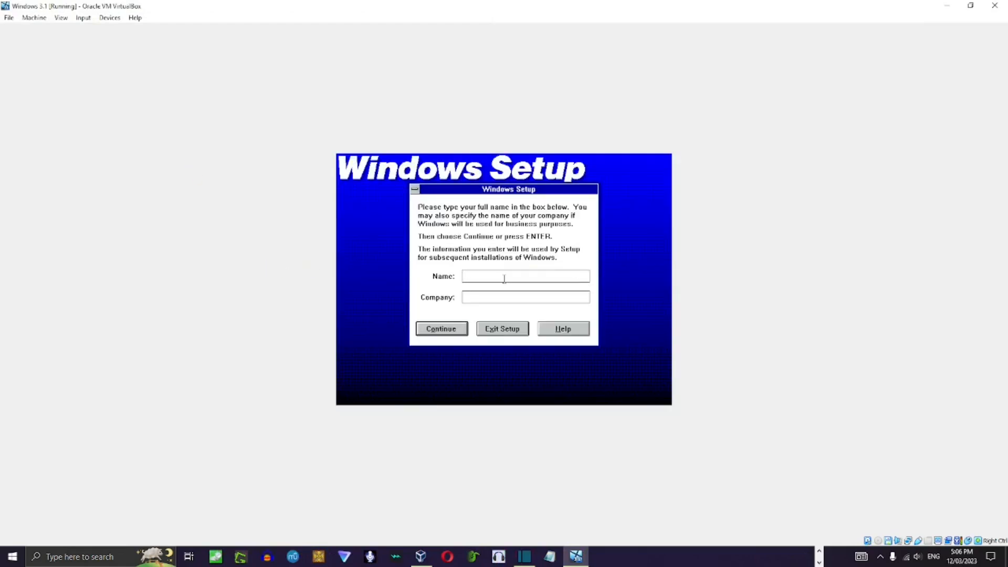
# Register the Windows installation under the name Admin with no company, and continue through the following setup dialogs.
pyautogui.write('Admin')
pyautogui.press('Tab')
pyautogui.click(442, 329)
pyautogui.click(420, 292)
pyautogui.click(522, 319)
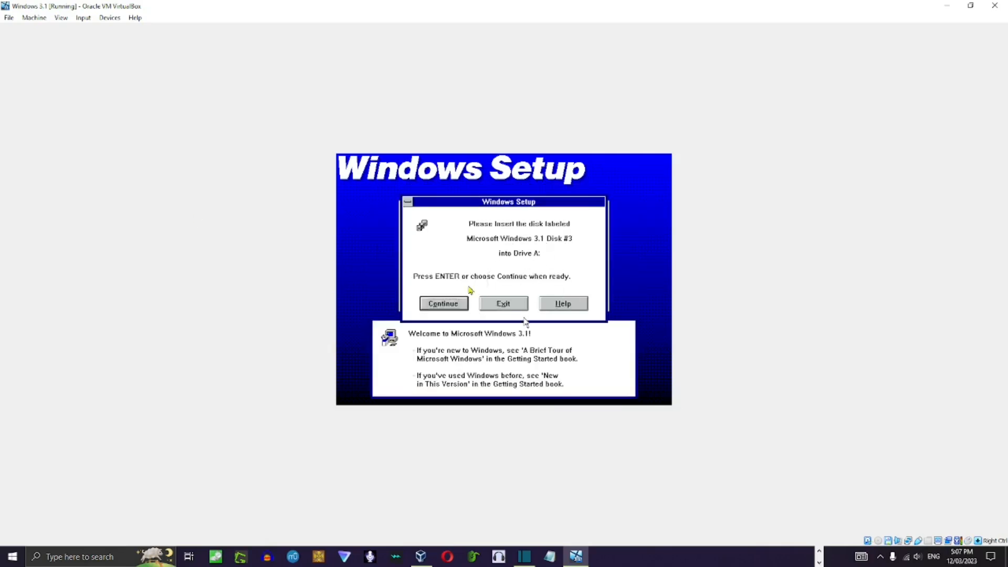
# Swap the virtual floppy to the Disk03 image and continue copying the Windows files.
pyautogui.click(110, 18)
pyautogui.moveTo(142, 44)
pyautogui.click(270, 56)
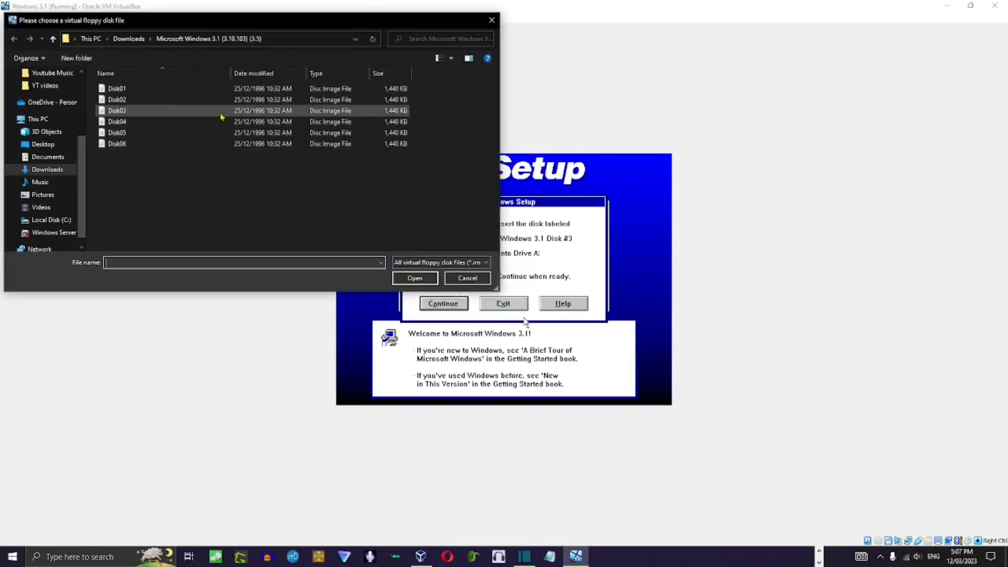
pyautogui.doubleClick(176, 112)
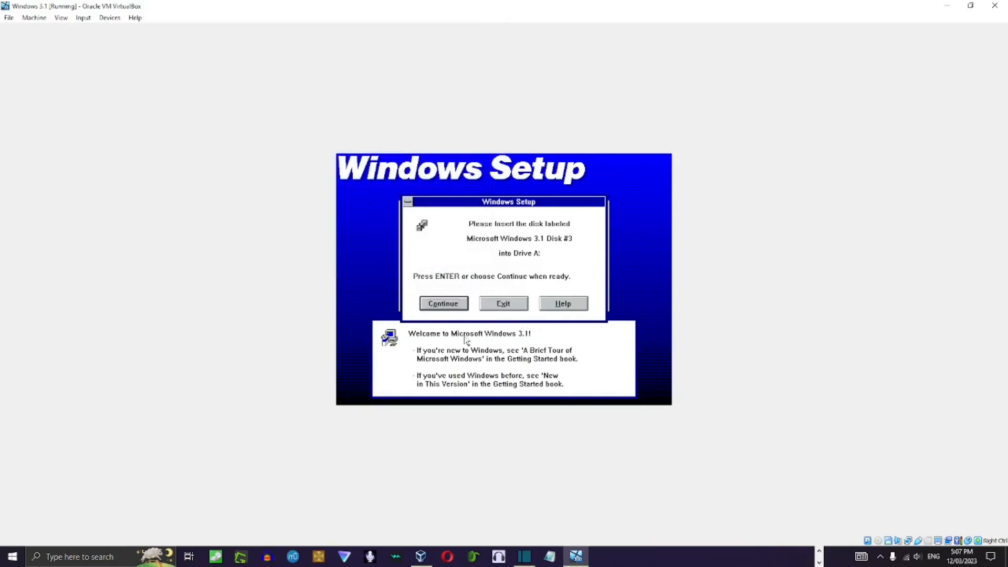
pyautogui.click(436, 304)
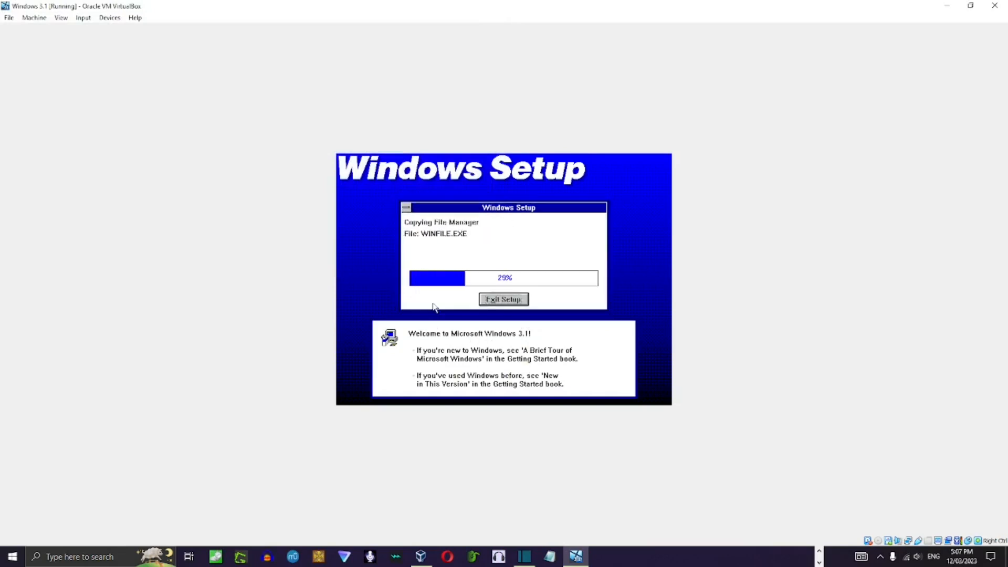
# Swap the virtual floppy to the Disk04 image and continue the Windows installation.
pyautogui.press('ctrl')
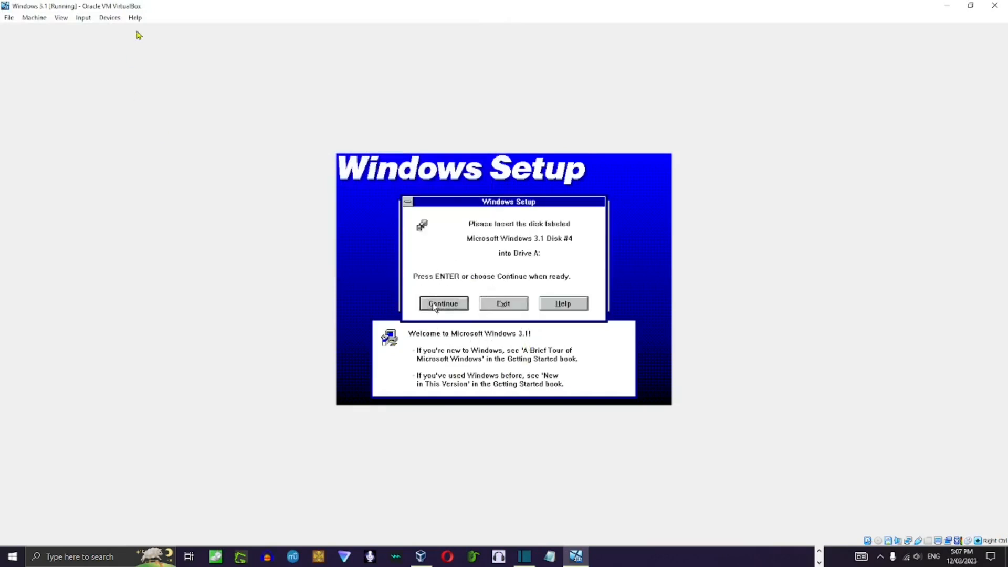
pyautogui.click(109, 17)
pyautogui.moveTo(157, 42)
pyautogui.click(252, 54)
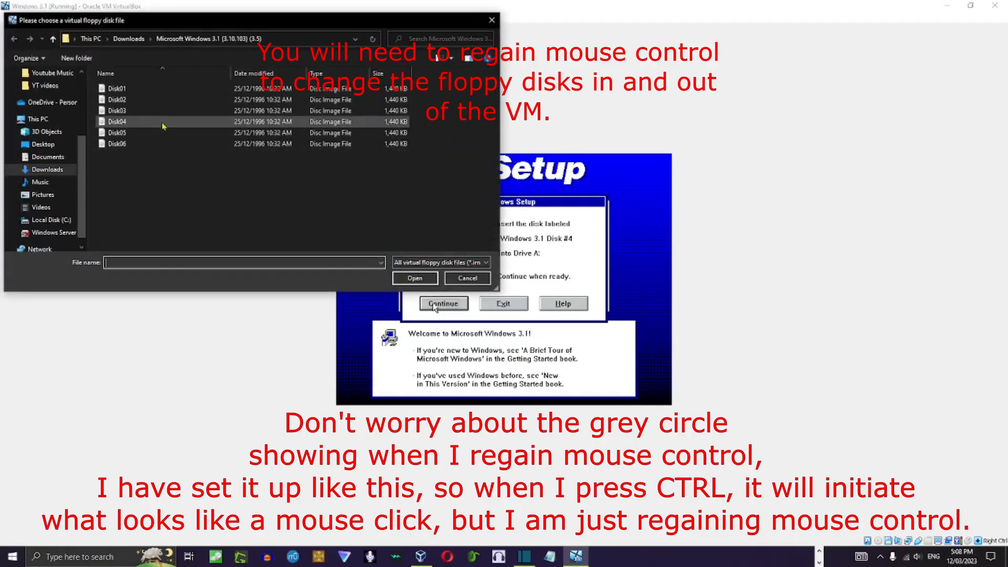
pyautogui.doubleClick(164, 125)
pyautogui.click(368, 284)
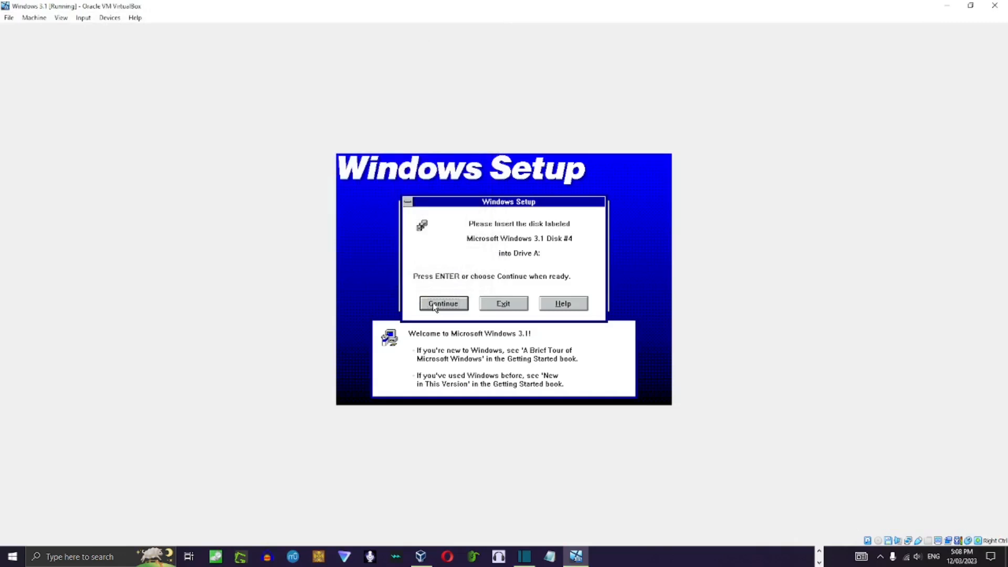
pyautogui.click(434, 306)
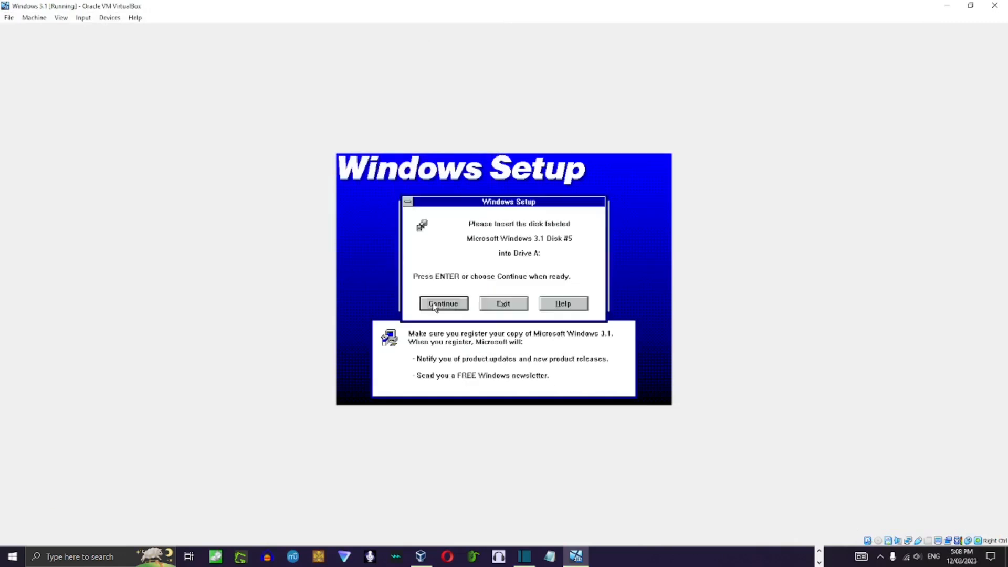
# Swap the virtual floppy to the Disk05 image and continue copying the setup files.
pyautogui.click(109, 17)
pyautogui.moveTo(138, 44)
pyautogui.click(304, 56)
pyautogui.doubleClick(214, 133)
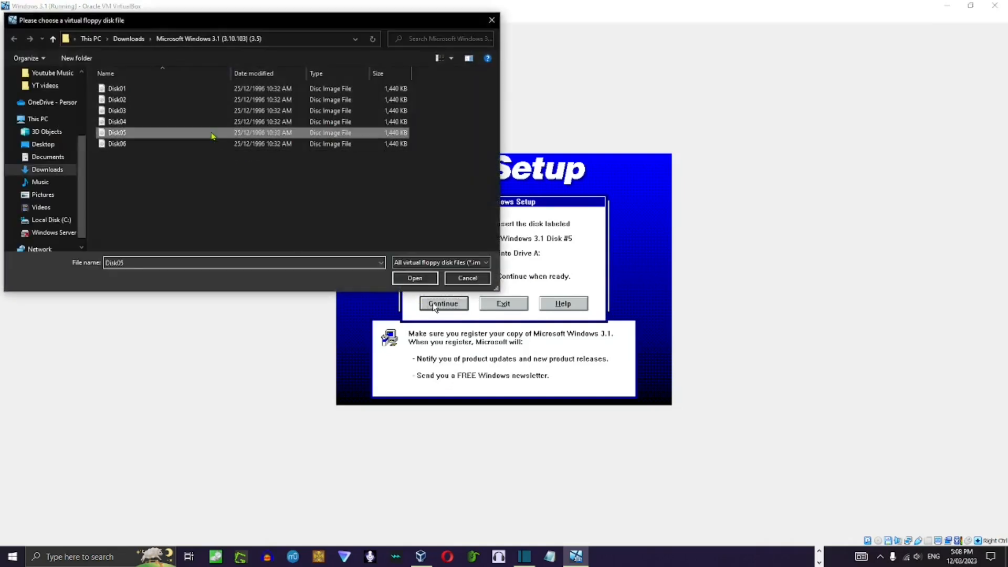
pyautogui.click(434, 304)
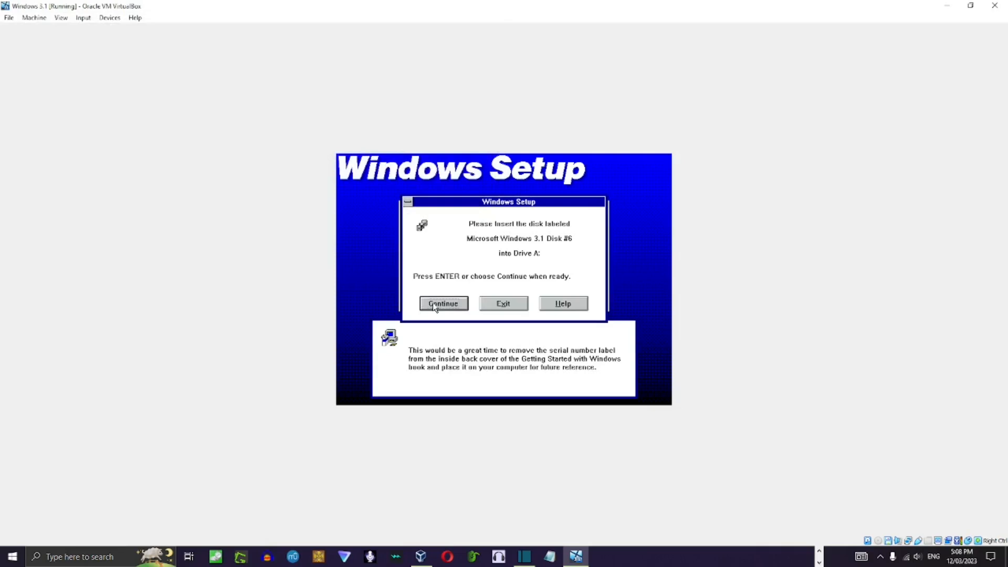
# Swap the virtual floppy to the Disk06 image and let Windows Setup proceed.
pyautogui.click(110, 18)
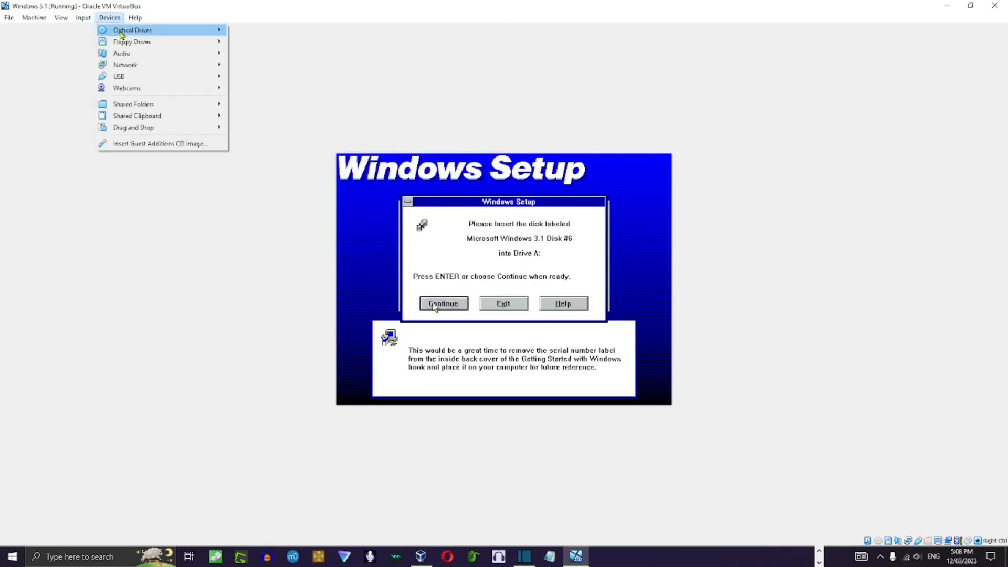
pyautogui.moveTo(152, 43)
pyautogui.click(283, 59)
pyautogui.click(186, 146)
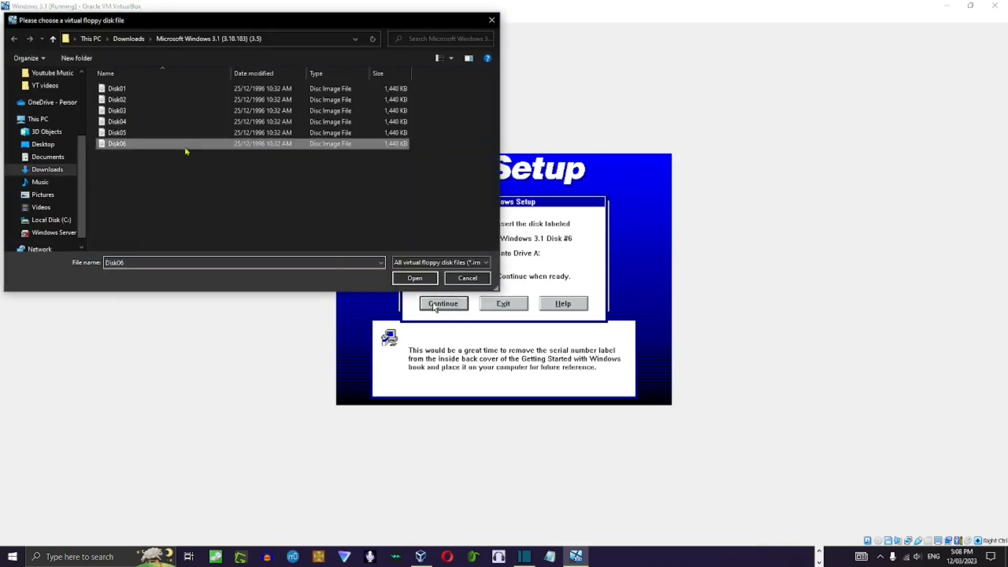
pyautogui.doubleClick(185, 147)
pyautogui.click(436, 304)
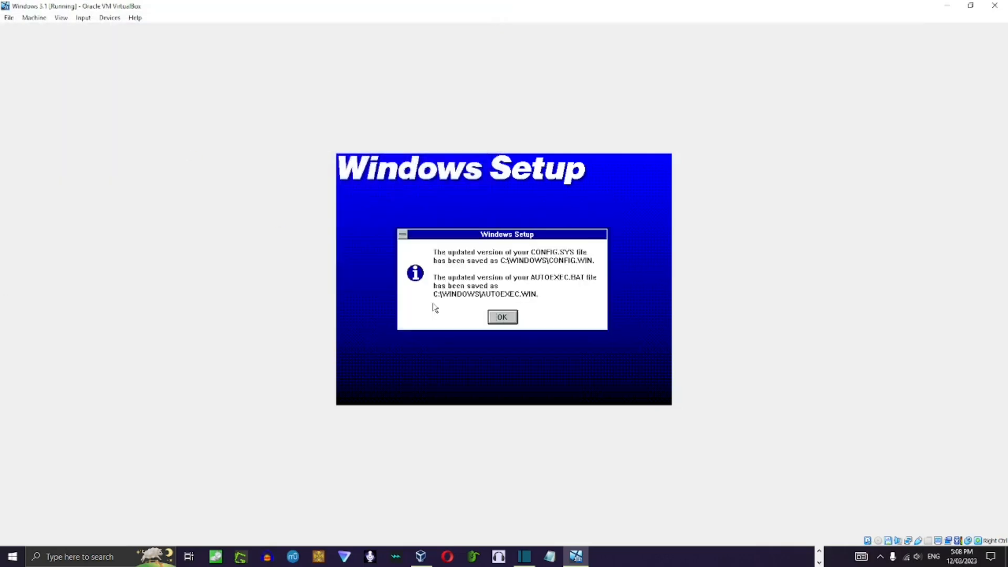
# Complete the remaining setup dialogs without installing a printer, cancelling the reads from drive R and skipping the tutorial.
pyautogui.click(508, 321)
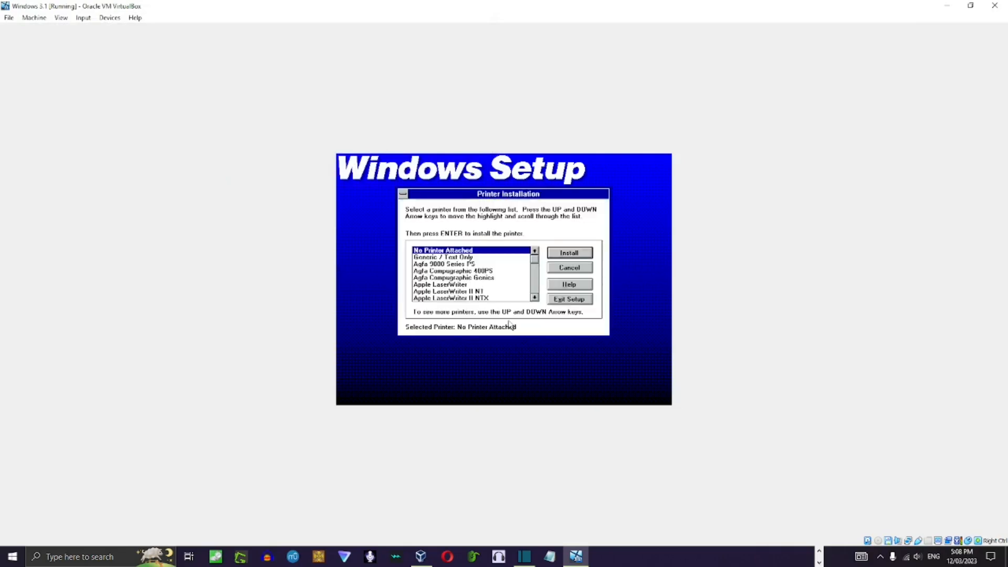
pyautogui.click(572, 265)
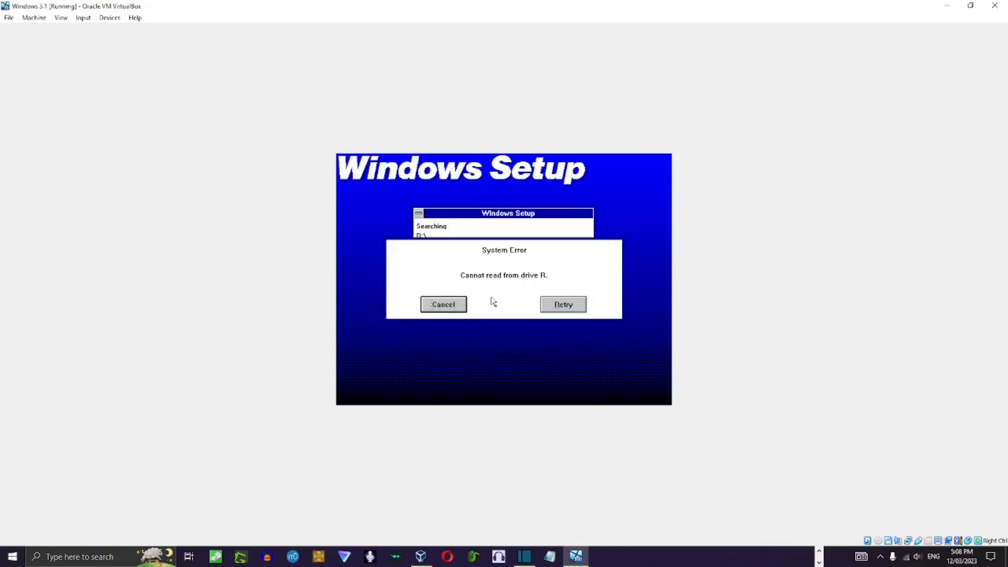
pyautogui.click(424, 309)
pyautogui.click(453, 309)
pyautogui.click(444, 305)
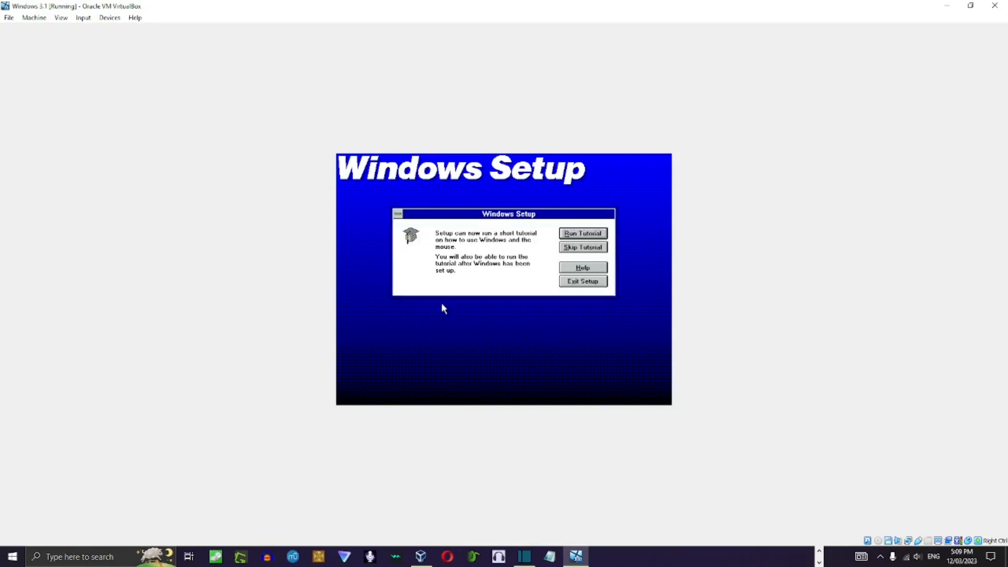
pyautogui.click(591, 247)
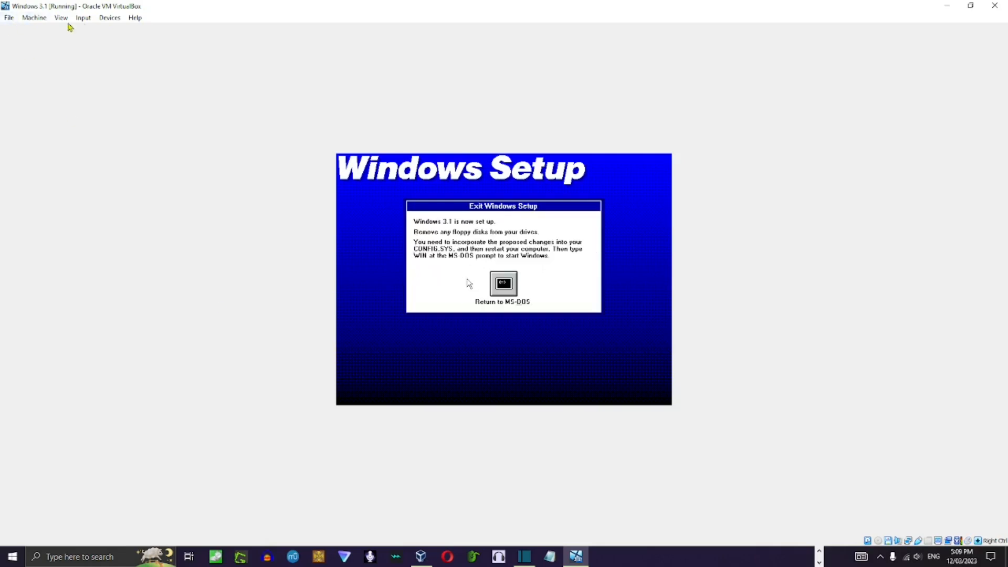
# Remove the floppy disk from the virtual drive and exit Windows Setup to MS-DOS.
pyautogui.click(110, 18)
pyautogui.moveTo(131, 41)
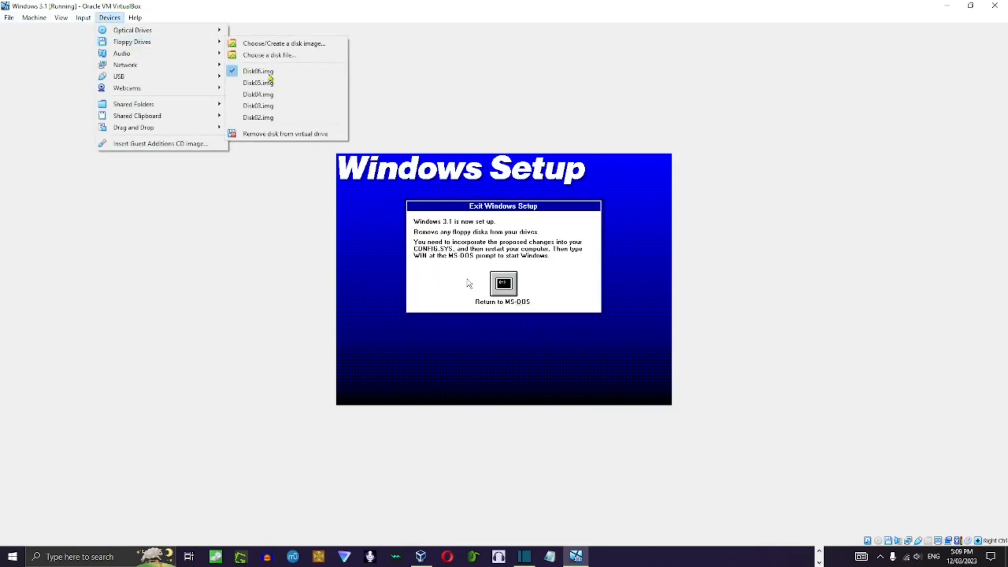
pyautogui.click(289, 131)
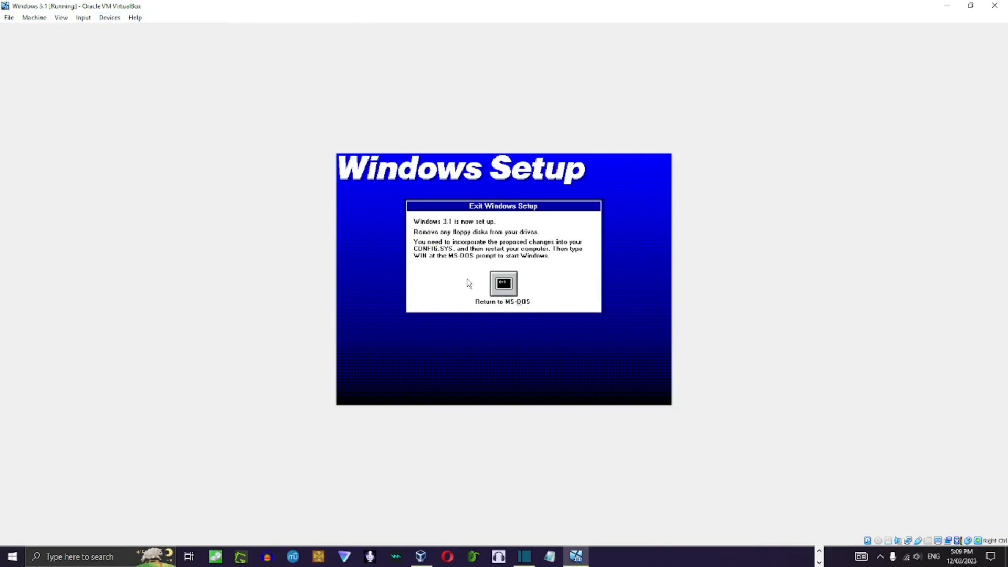
pyautogui.click(507, 290)
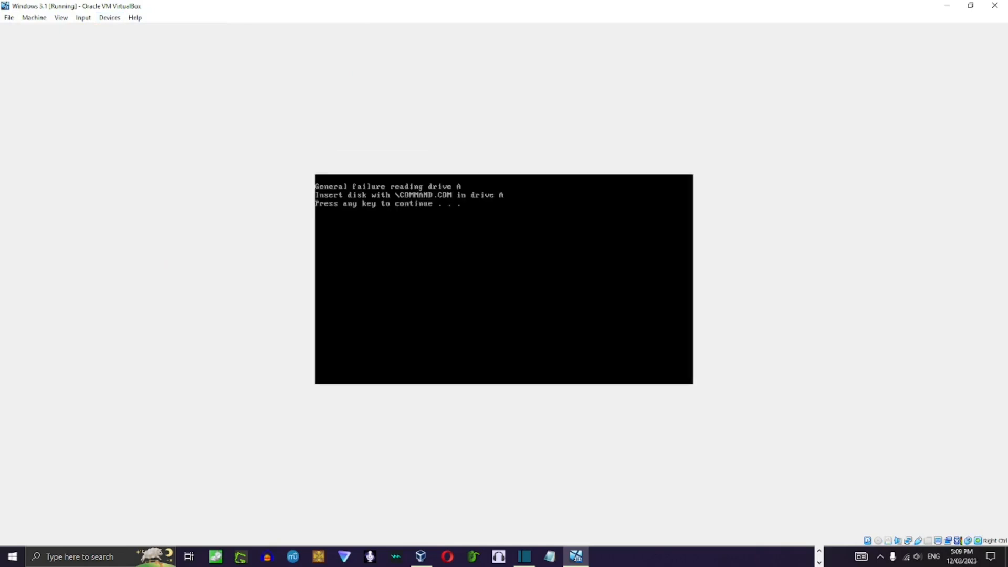
pyautogui.press('Return')
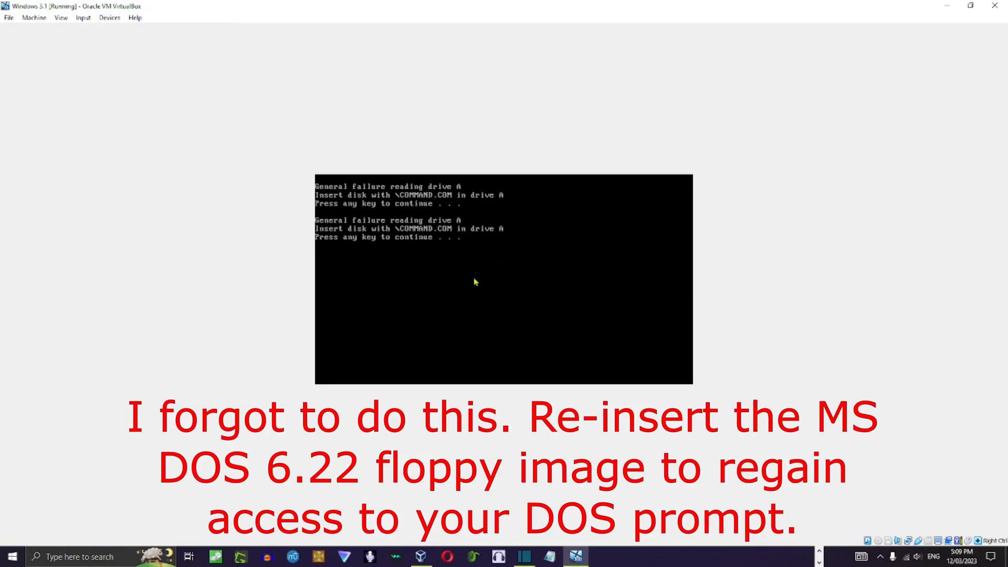
# Reset the virtual machine and list the contents of drive C: with dir at the DOS prompt.
pyautogui.click(35, 17)
pyautogui.click(71, 98)
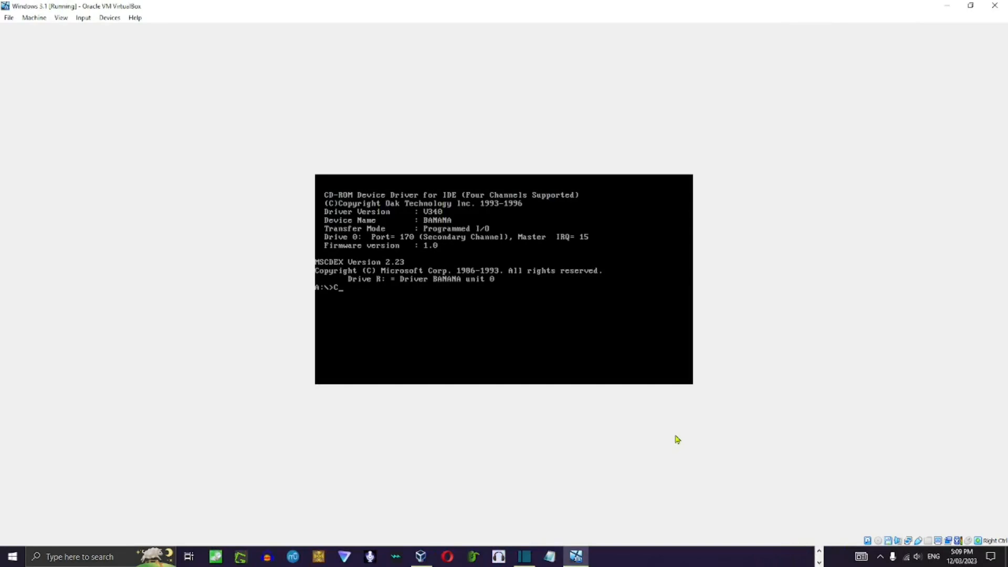
pyautogui.press('Return')
pyautogui.write('dir')
pyautogui.press('Return')
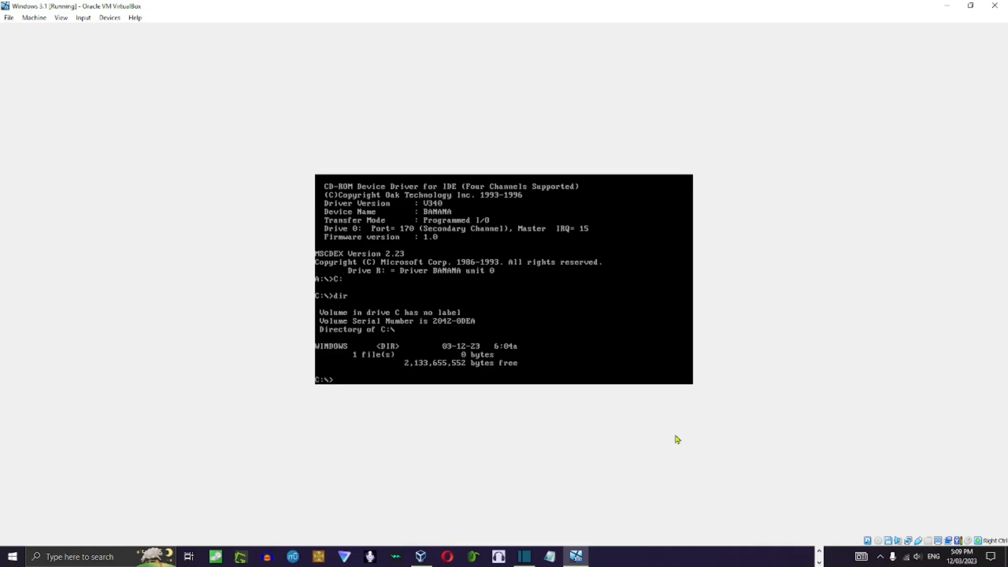
# Change to the C:\WINDOWS directory and start Windows 3.1 with the win command.
pyautogui.write('cd C:')
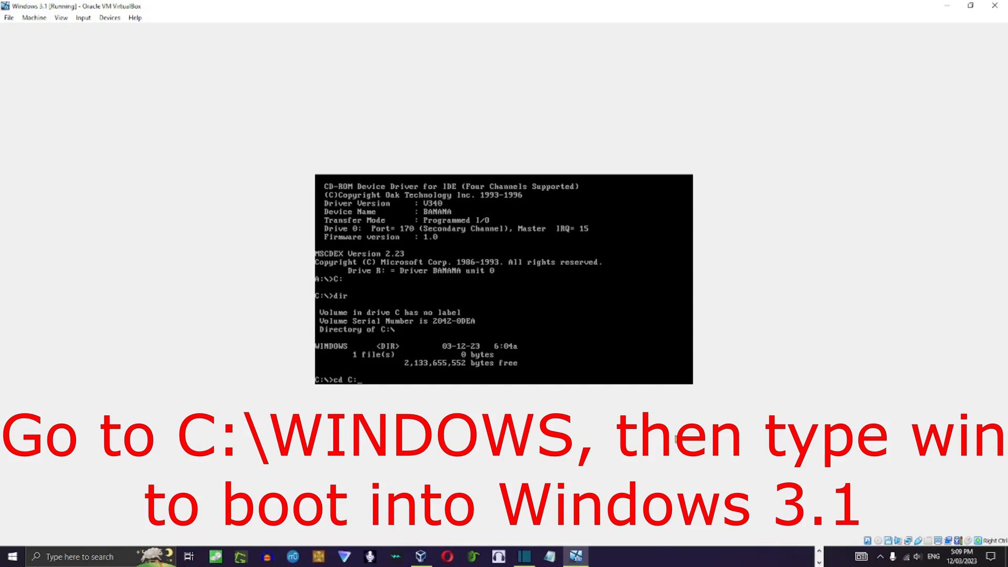
pyautogui.write('DOWS')
pyautogui.press('Return')
pyautogui.write('win')
pyautogui.press('Return')
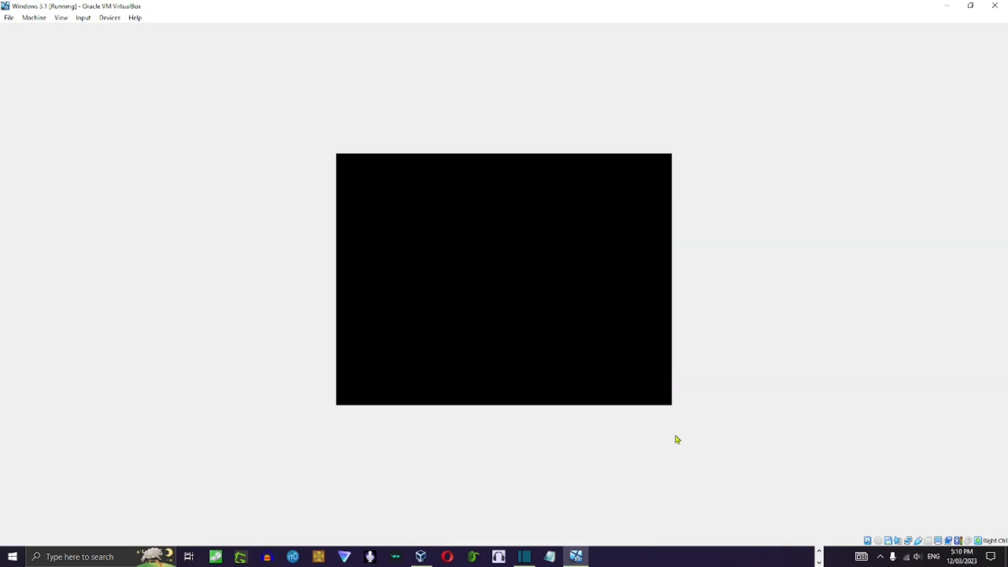